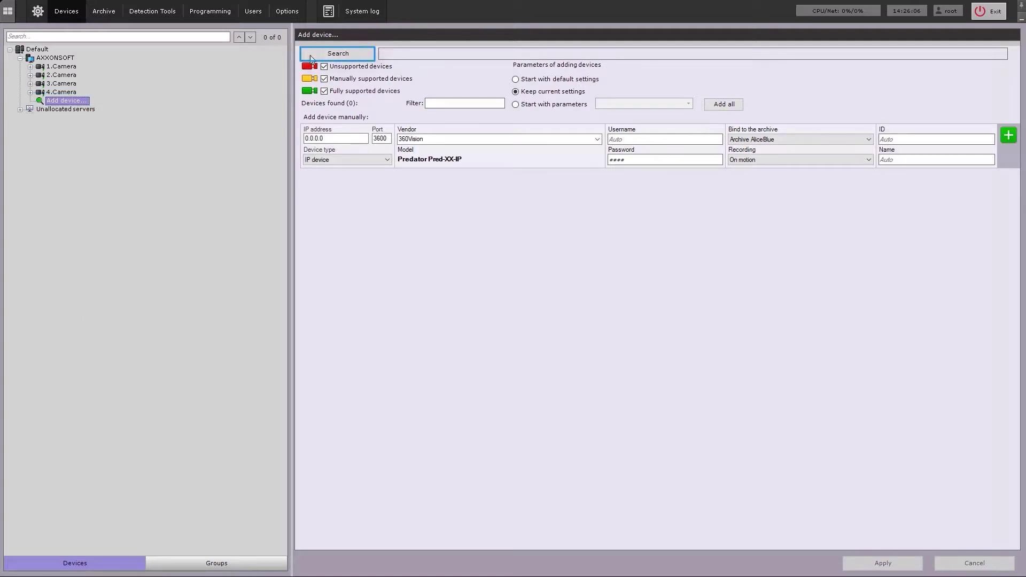
Start automatic discovery of network cameras from the Add device page.
{"action": "left_click", "coordinate": [336, 53]}
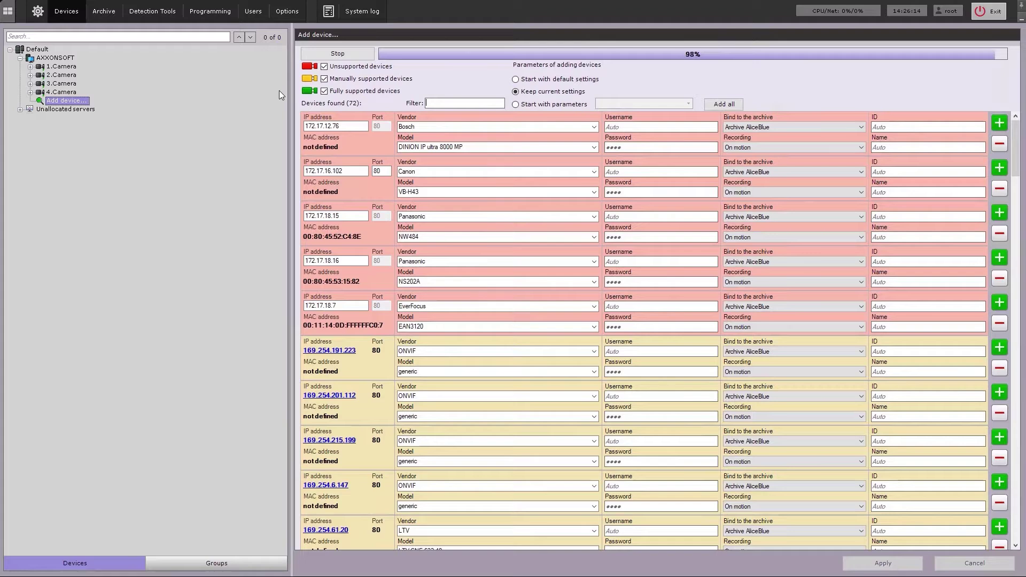
Stop the search at 72 found devices and scroll through the results and back to the top.
{"action": "left_click", "coordinate": [334, 53]}
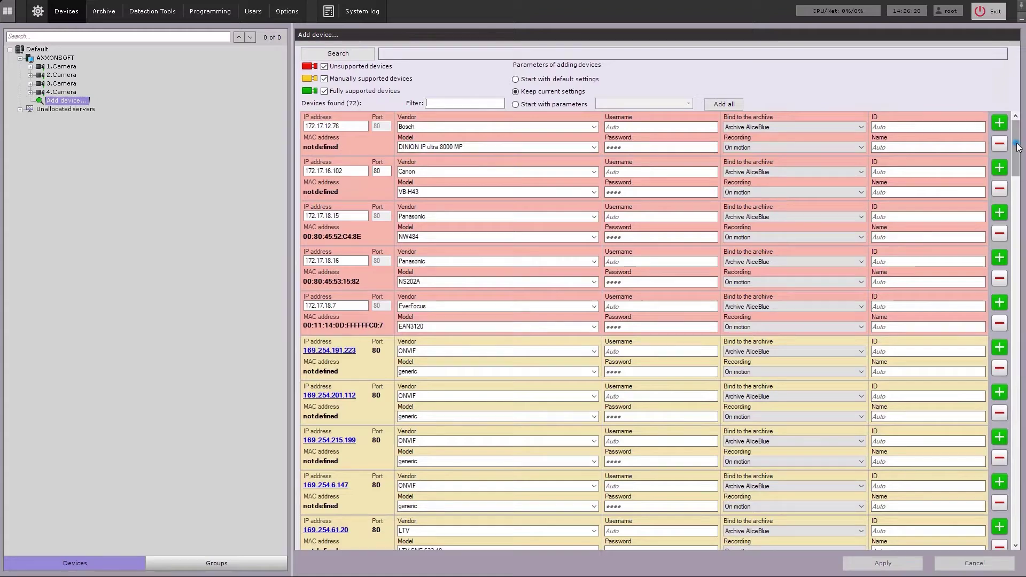
{"action": "left_click_drag", "start_coordinate": [1015, 147], "coordinate": [1017, 523]}
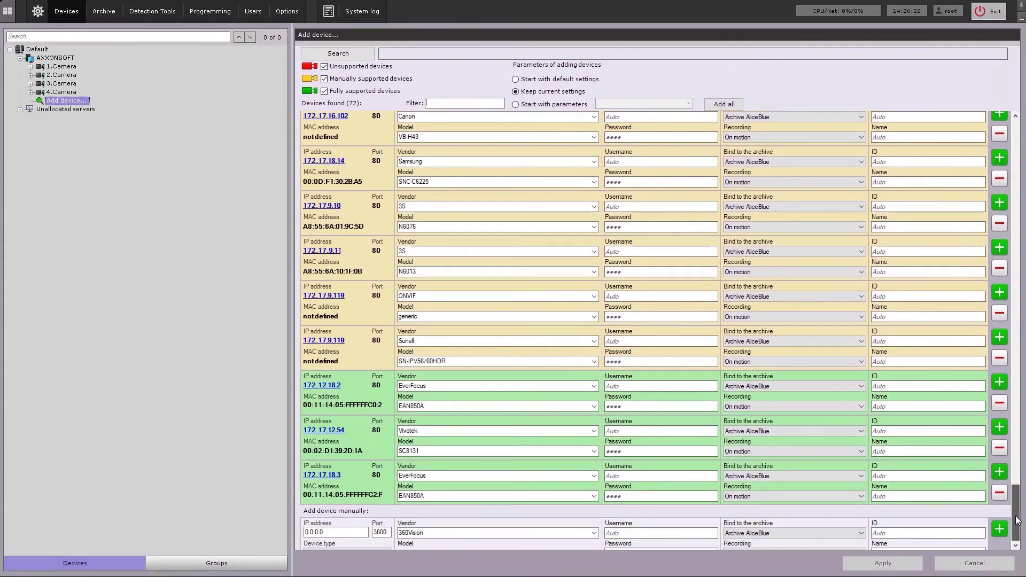
{"action": "left_click_drag", "start_coordinate": [1018, 523], "coordinate": [997, 149]}
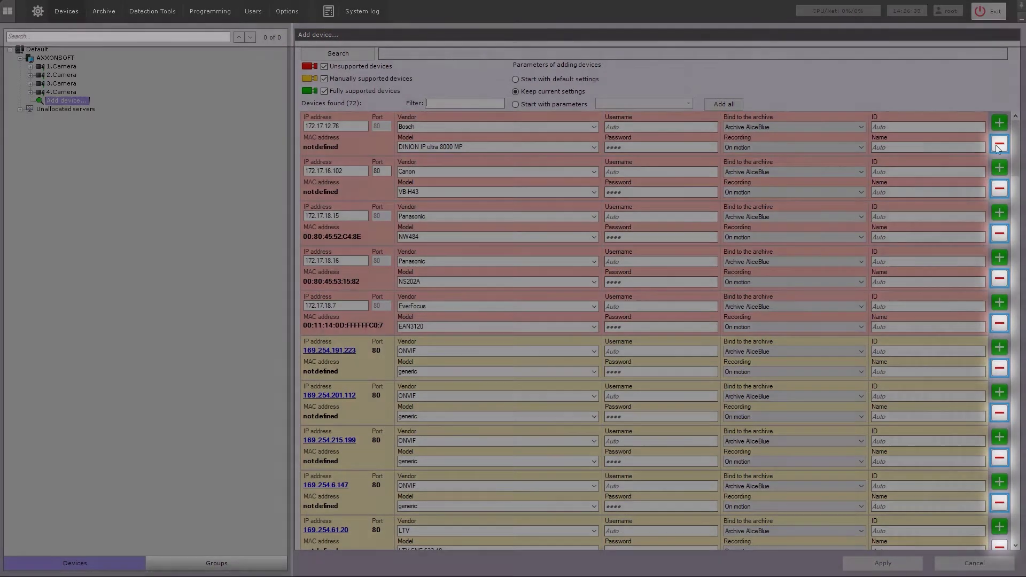
Drop the Bosch and Canon rows so the list starts at Panasonic 172.17.18.15.
{"action": "left_click", "coordinate": [999, 145]}
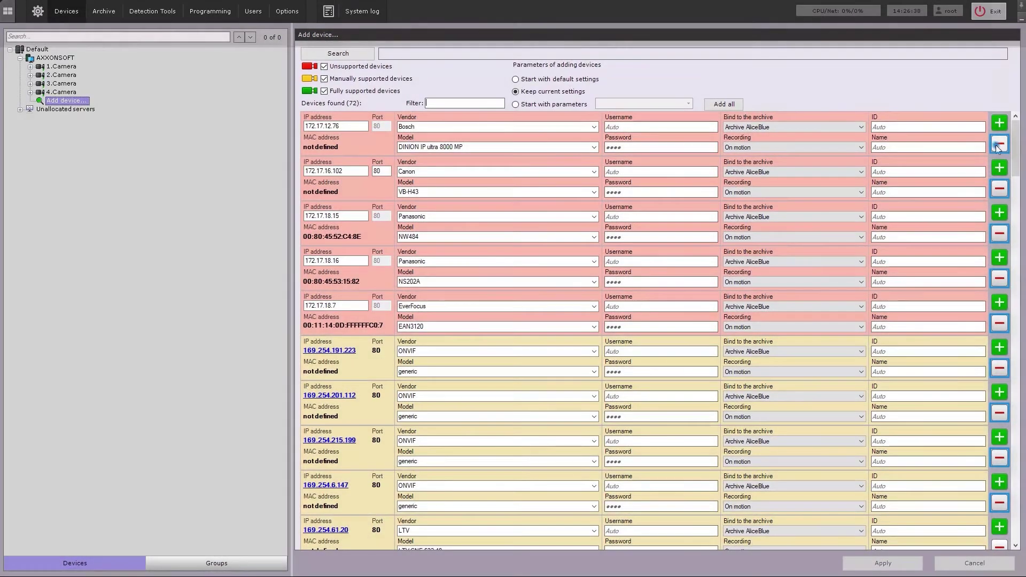
{"action": "left_click", "coordinate": [999, 145]}
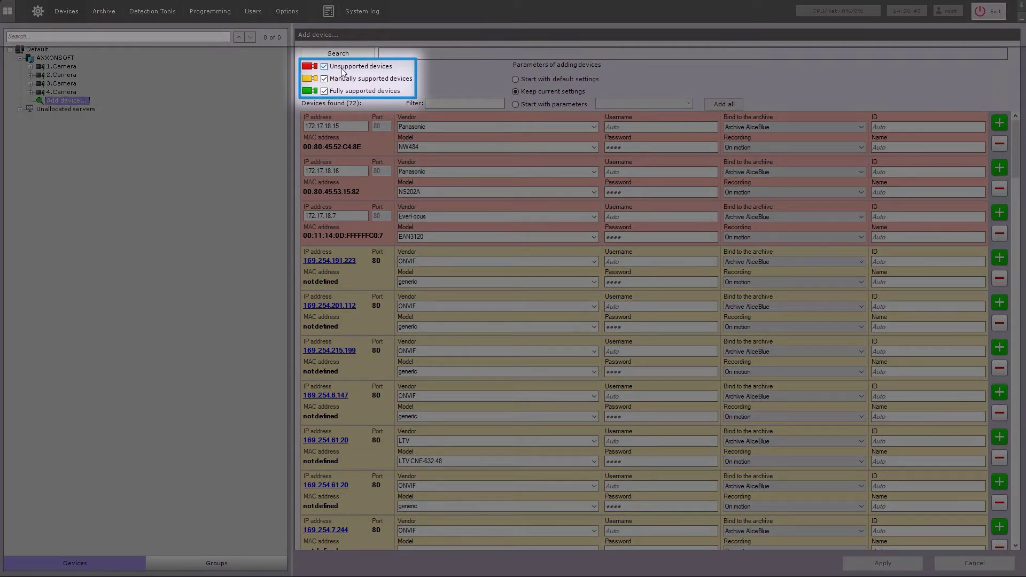
Hide unsupported devices, filter the list by 'axis', and add the Axis Q1615 camera.
{"action": "left_click", "coordinate": [342, 68]}
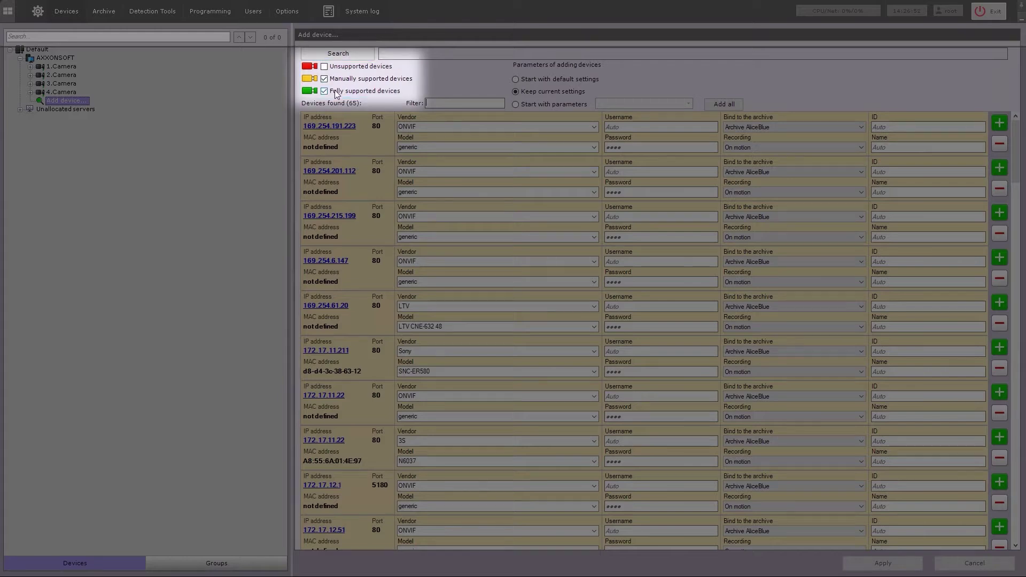
{"action": "left_click", "coordinate": [434, 101]}
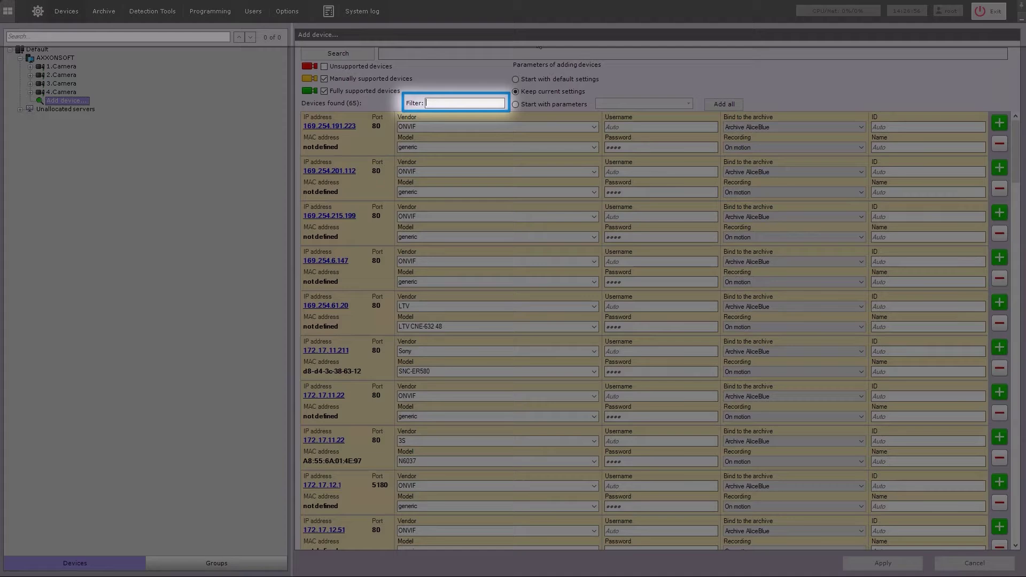
{"action": "type", "text": "axis"}
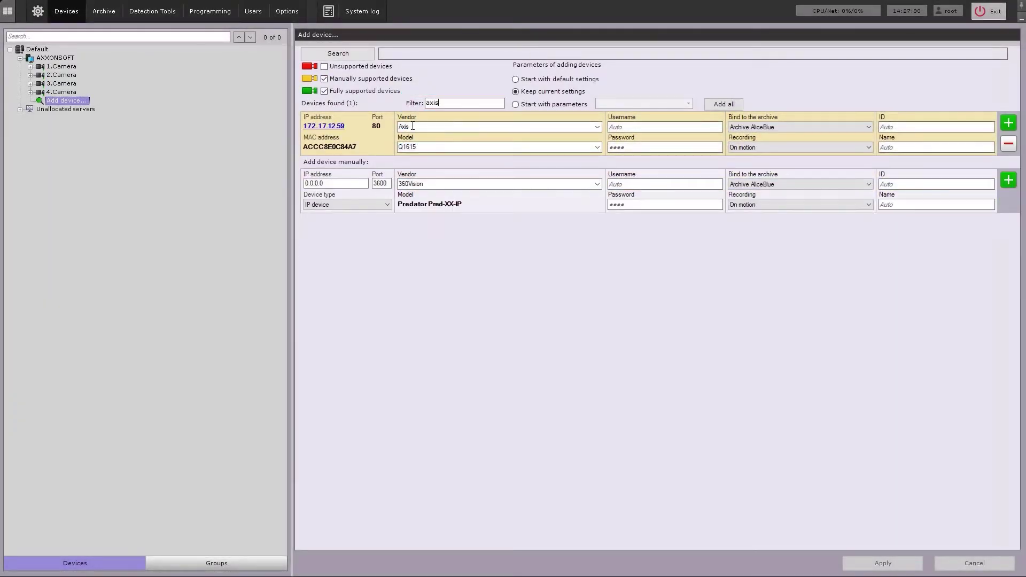
{"action": "left_click", "coordinate": [1010, 123]}
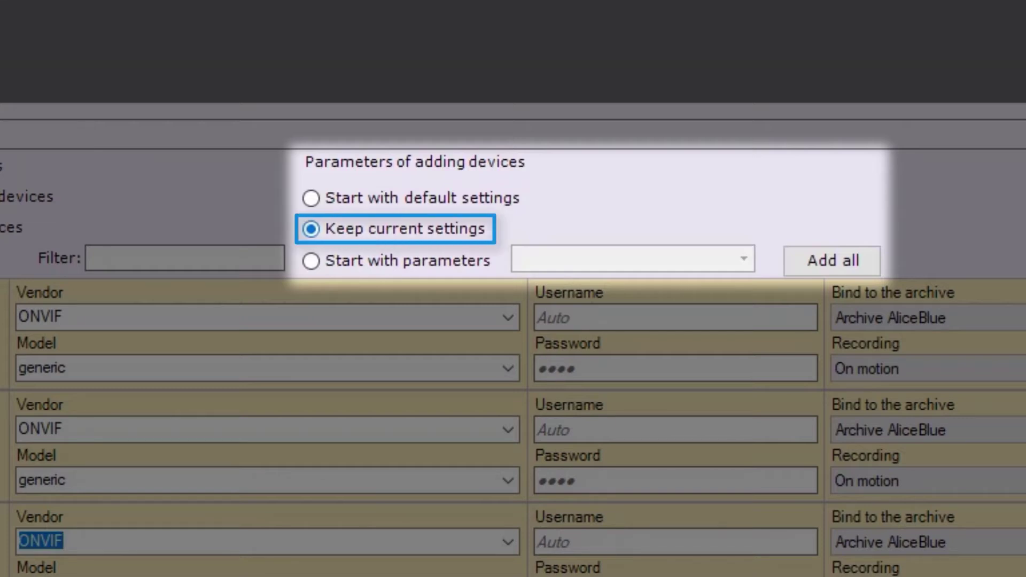
Try the Sony SNC-VB630 11.Camera parameter template, settling on starting new devices with default settings.
{"action": "left_click", "coordinate": [184, 258]}
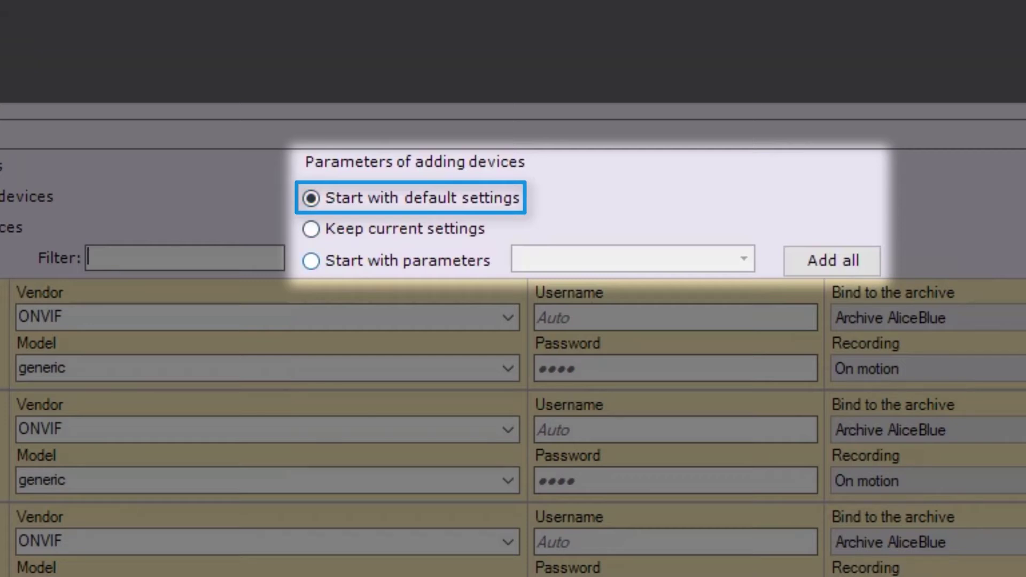
{"action": "key", "text": "Down"}
{"action": "key", "text": "Down"}
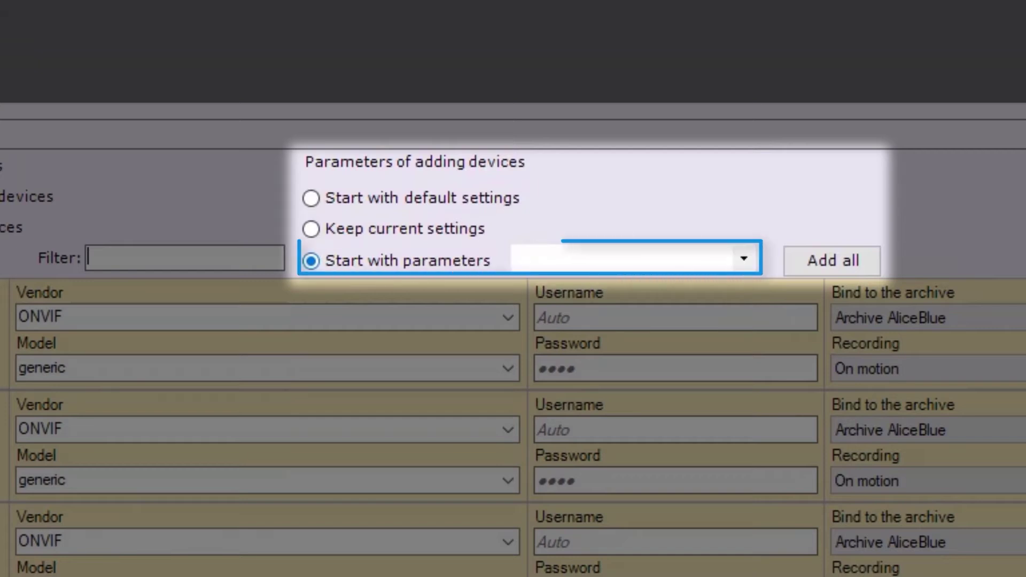
{"action": "key", "text": "alt+Down"}
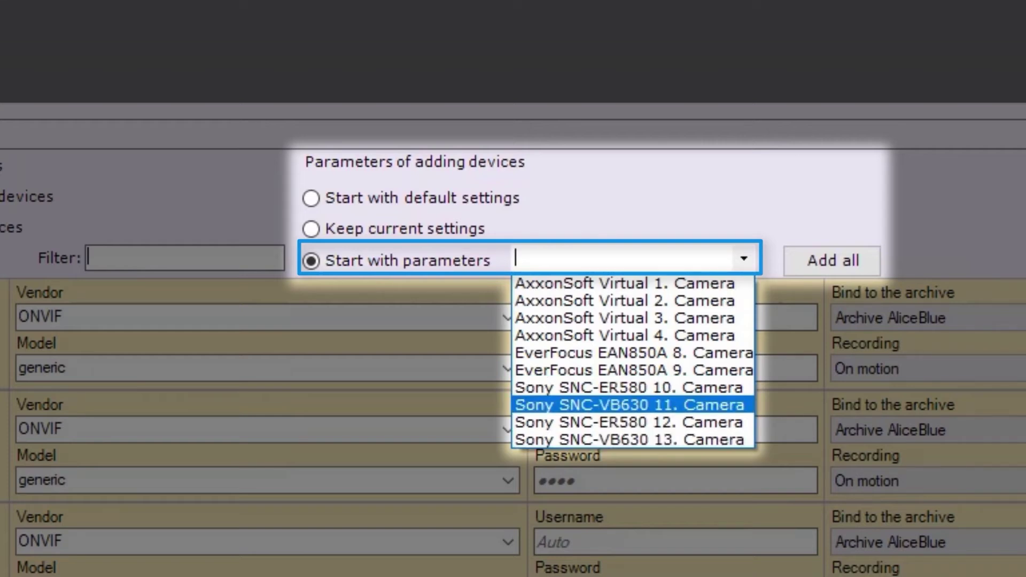
{"action": "key", "text": "Return"}
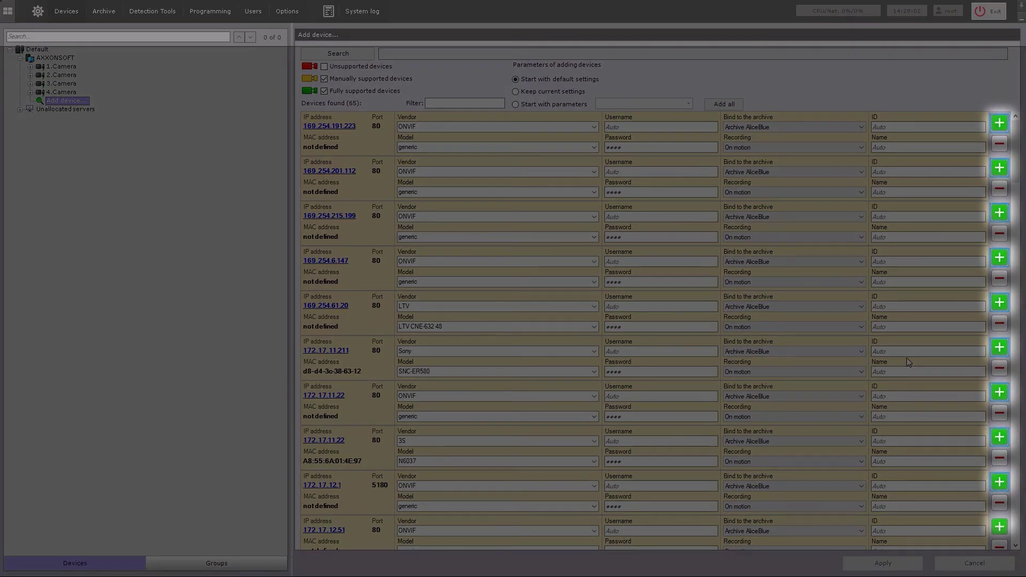
Add the Sony SNC-ER580 at 172.17.11.211 as 5.Camera and hide fully supported devices.
{"action": "left_click", "coordinate": [1000, 347]}
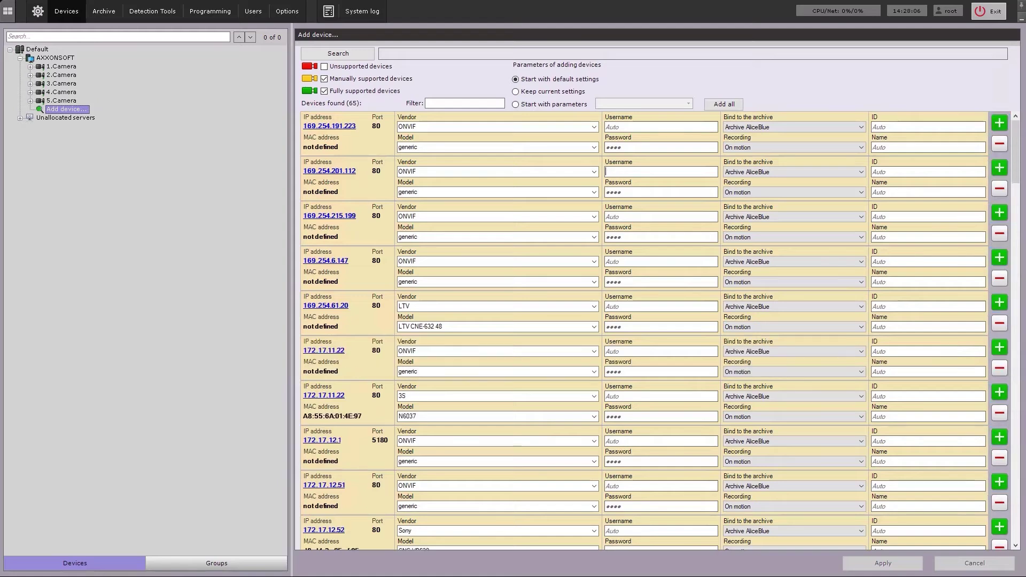
{"action": "left_click", "coordinate": [353, 89]}
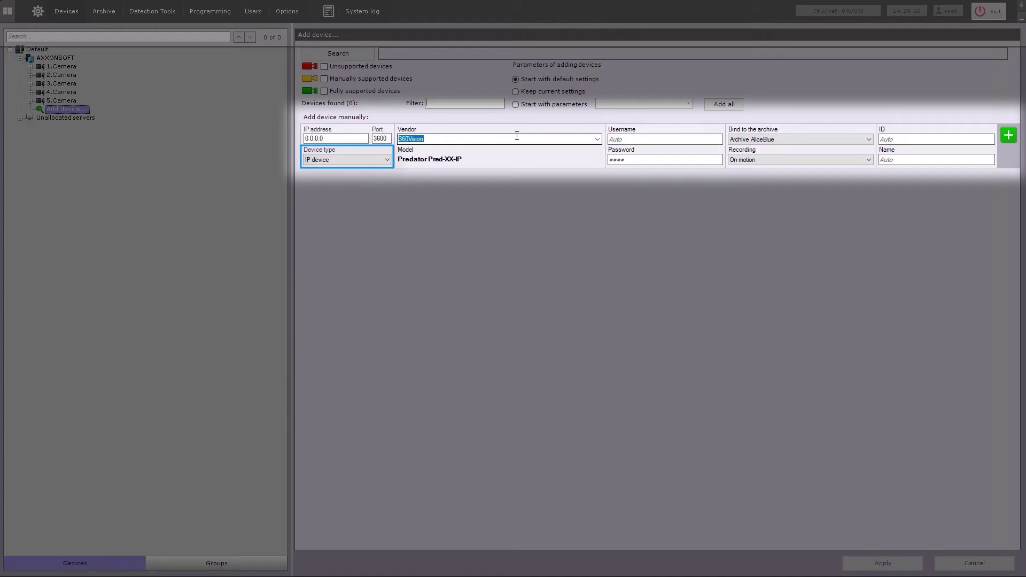
Enter address 178.12.17.23 and port 8800 for the manually added device.
{"action": "type", "text": "178."}
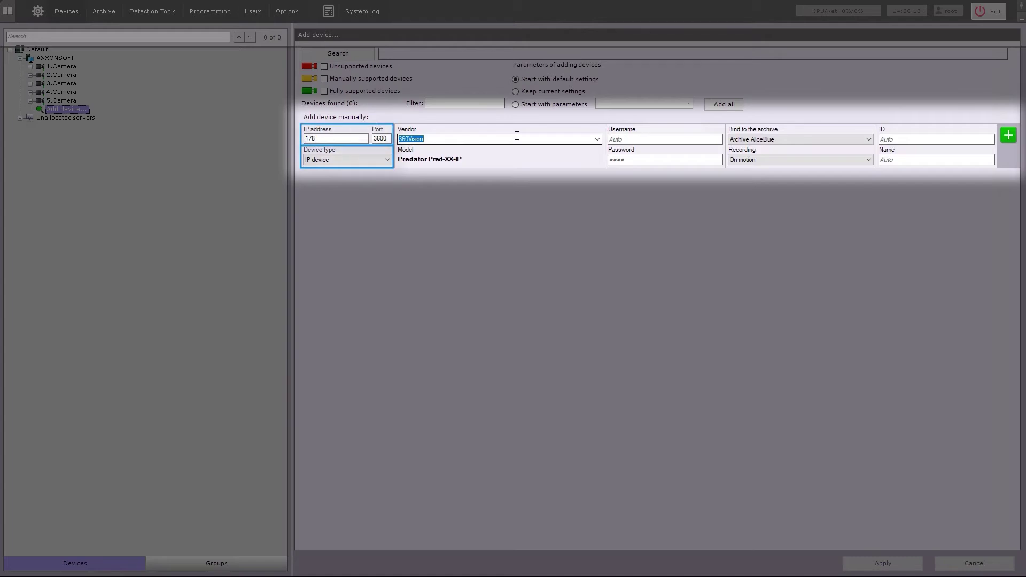
{"action": "type", "text": "12.17.23"}
{"action": "key", "text": "Tab"}
{"action": "type", "text": "8800"}
Choose Axis as the vendor and M3014 as the model.
{"action": "left_click", "coordinate": [597, 139]}
{"action": "left_click_drag", "start_coordinate": [598, 157], "coordinate": [602, 191]}
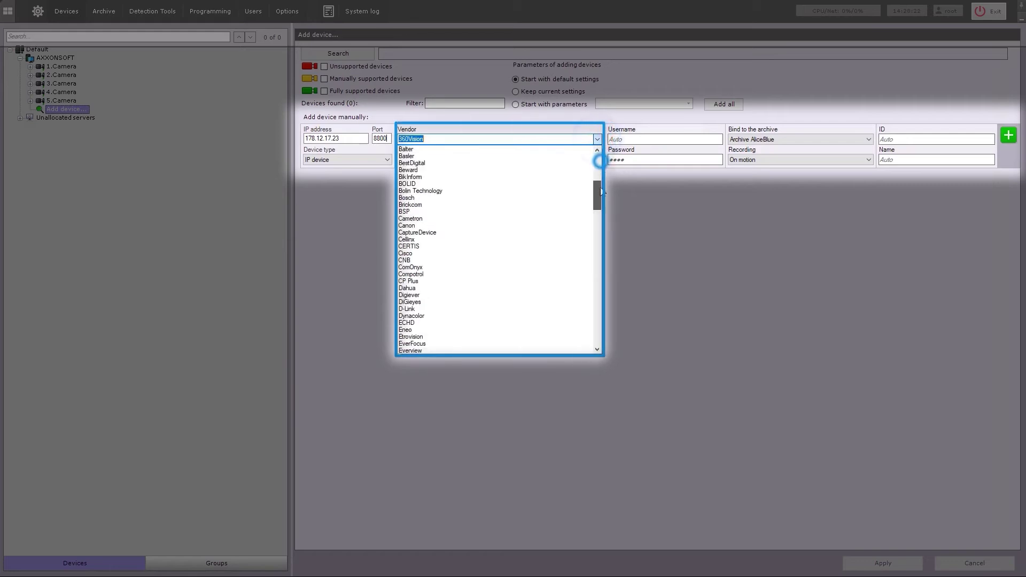
{"action": "scroll", "coordinate": [512, 172], "scroll_direction": "up", "scroll_amount": 3}
{"action": "scroll", "coordinate": [512, 173], "scroll_direction": "up", "scroll_amount": 6}
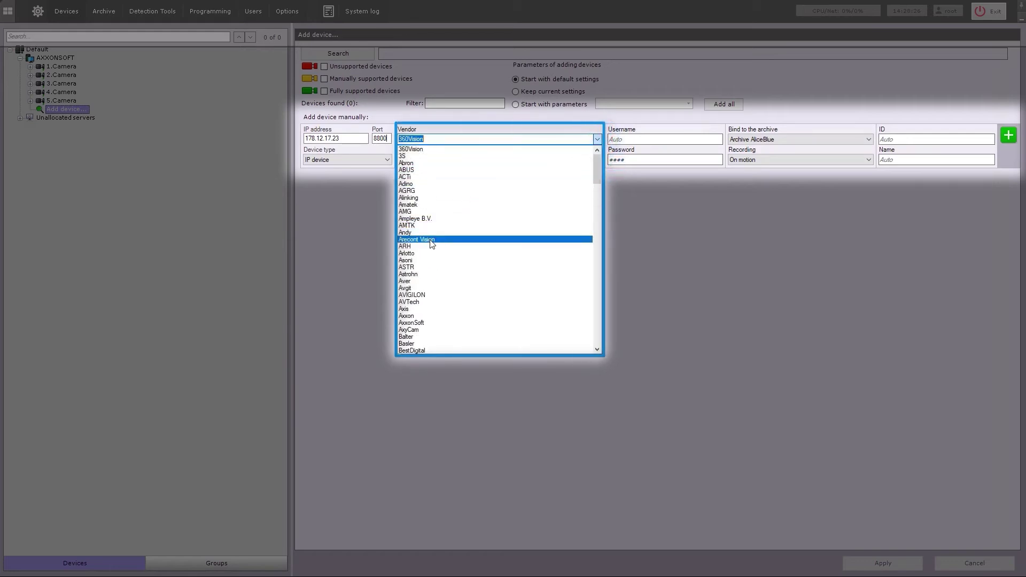
{"action": "left_click", "coordinate": [421, 309]}
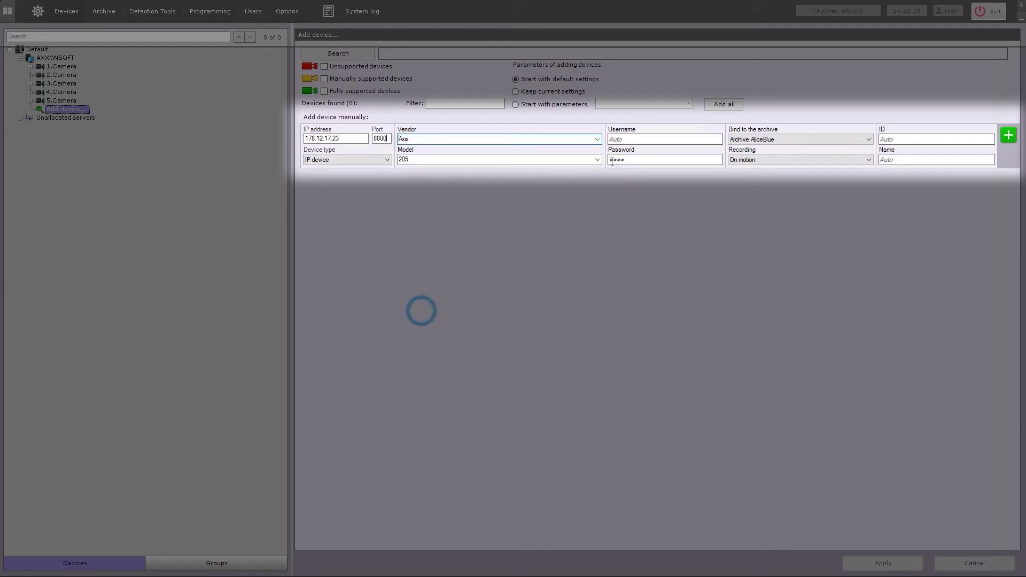
{"action": "left_click", "coordinate": [596, 160]}
{"action": "left_click_drag", "start_coordinate": [598, 190], "coordinate": [598, 232]}
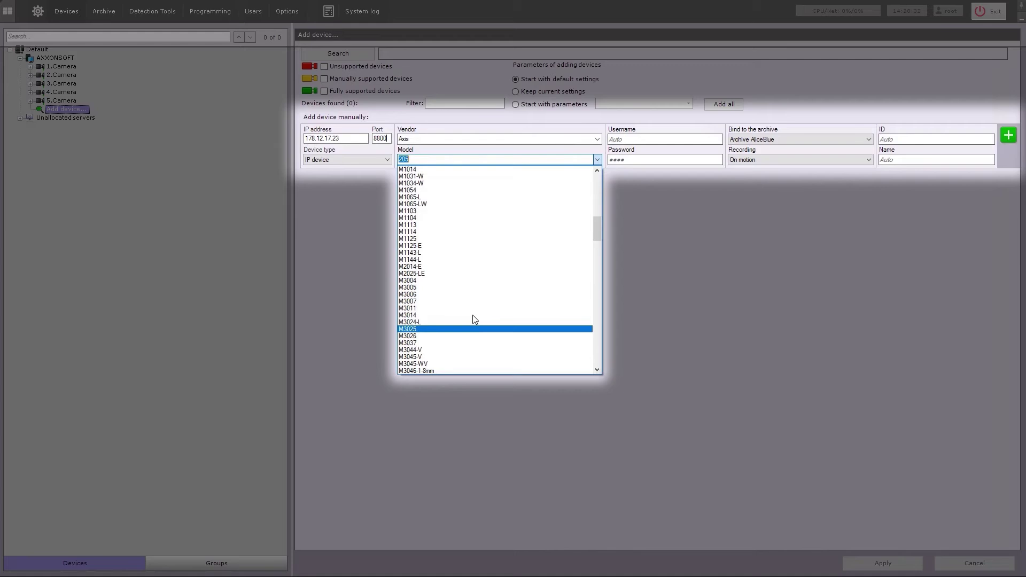
{"action": "left_click", "coordinate": [416, 315]}
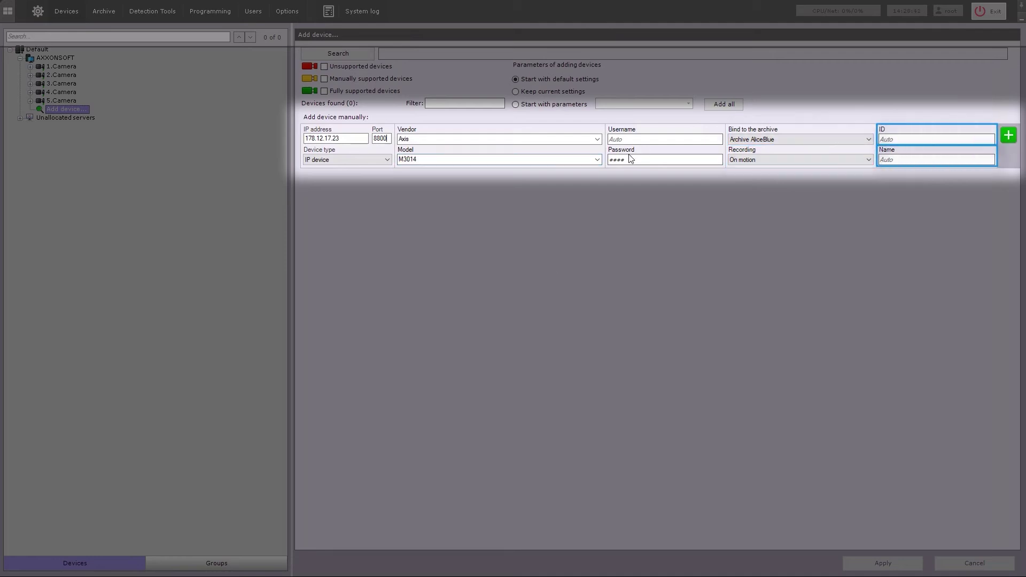
{"action": "left_click", "coordinate": [626, 137]}
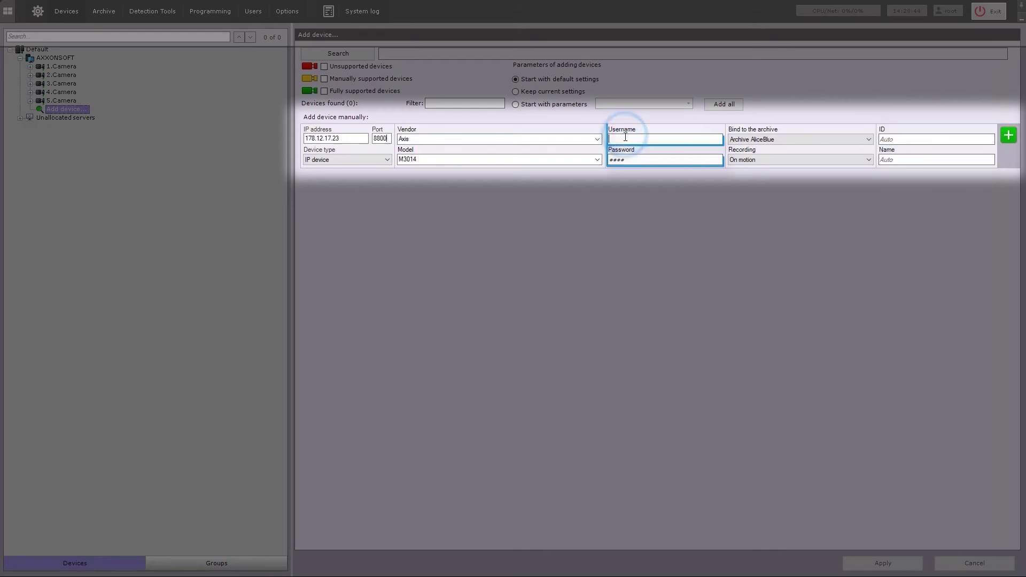
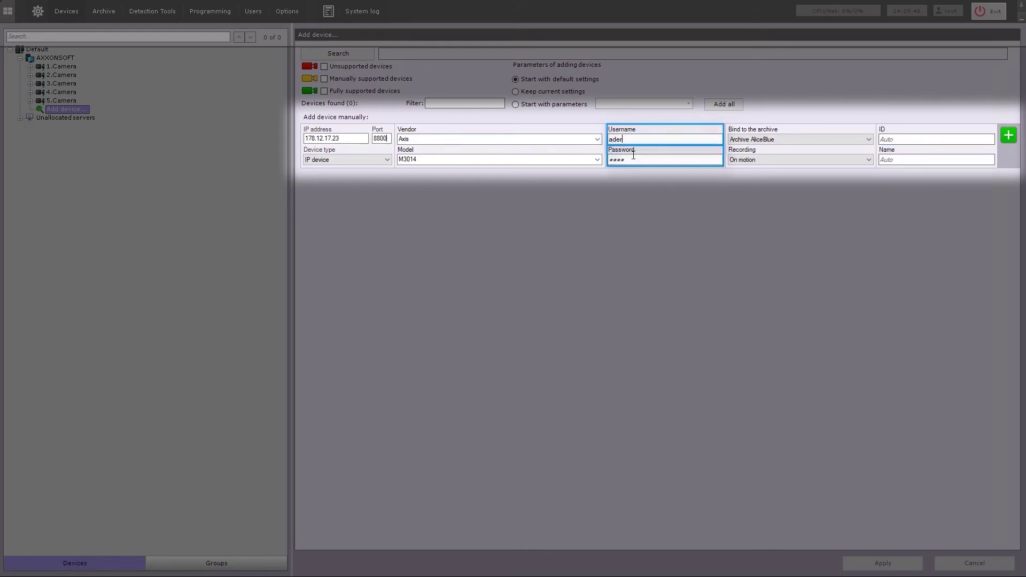
{"action": "left_click", "coordinate": [644, 160]}
{"action": "type", "text": "ad"}
{"action": "left_click", "coordinate": [1010, 136]}
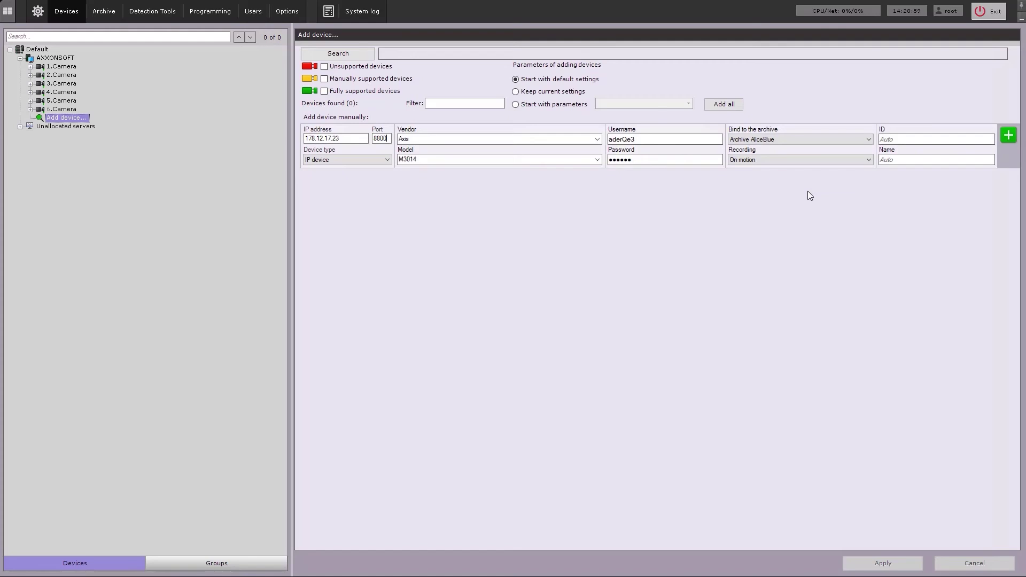
Add a manual device with vendor Virtual and model Virtual as the seventh camera.
{"action": "left_click", "coordinate": [557, 138]}
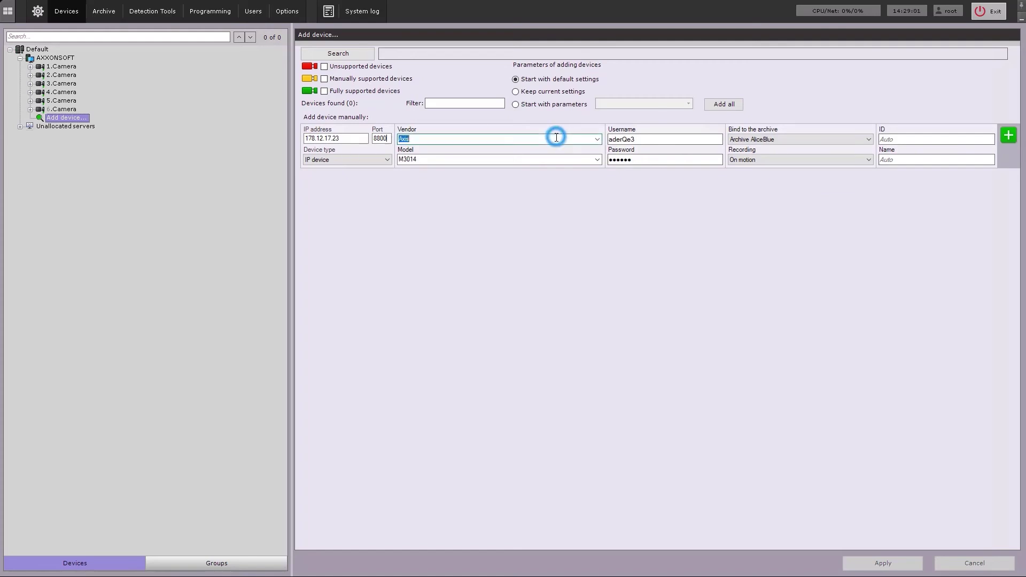
{"action": "type", "text": "v"}
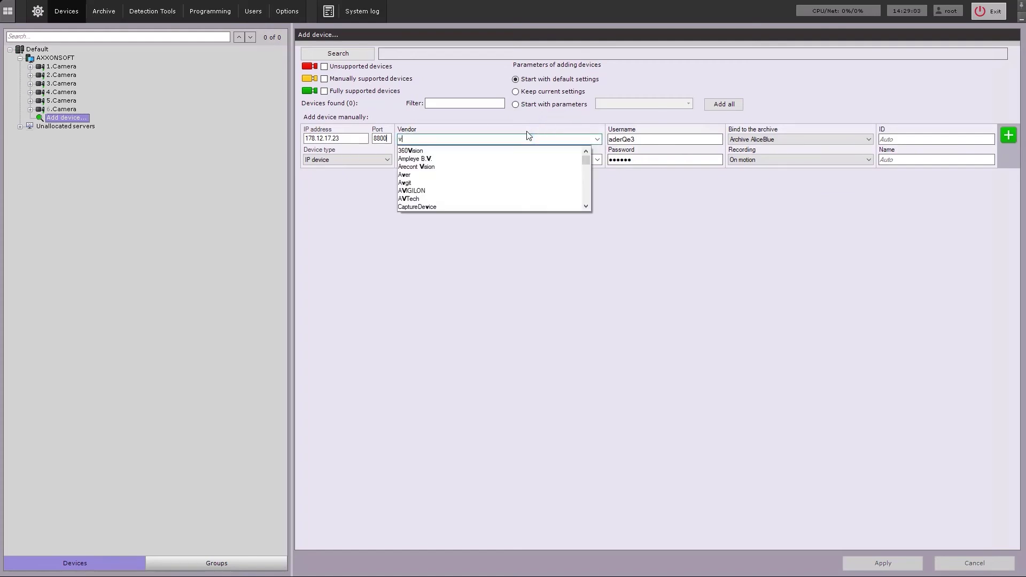
{"action": "type", "text": "irtual"}
{"action": "key", "text": "Return"}
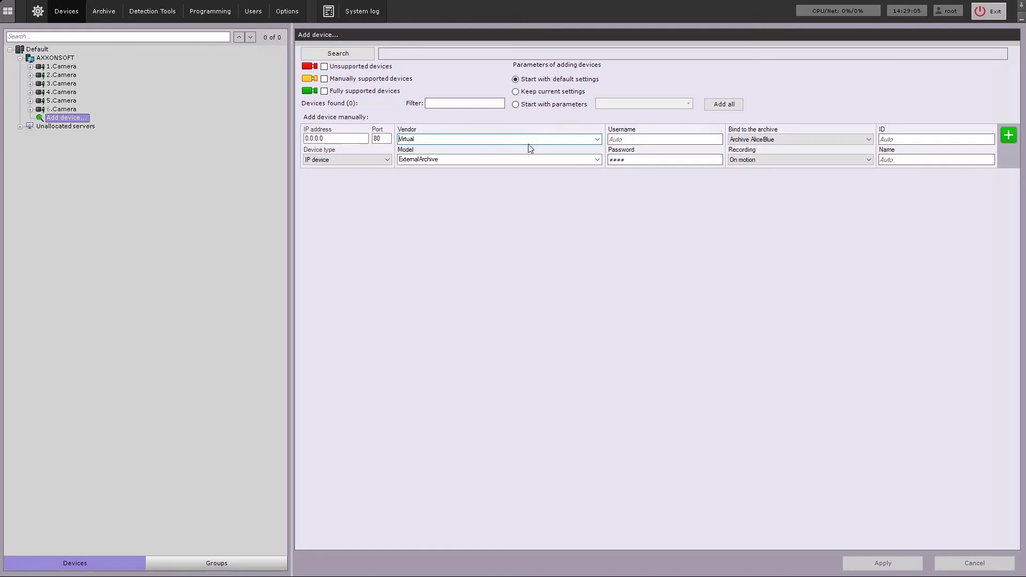
{"action": "left_click", "coordinate": [597, 160]}
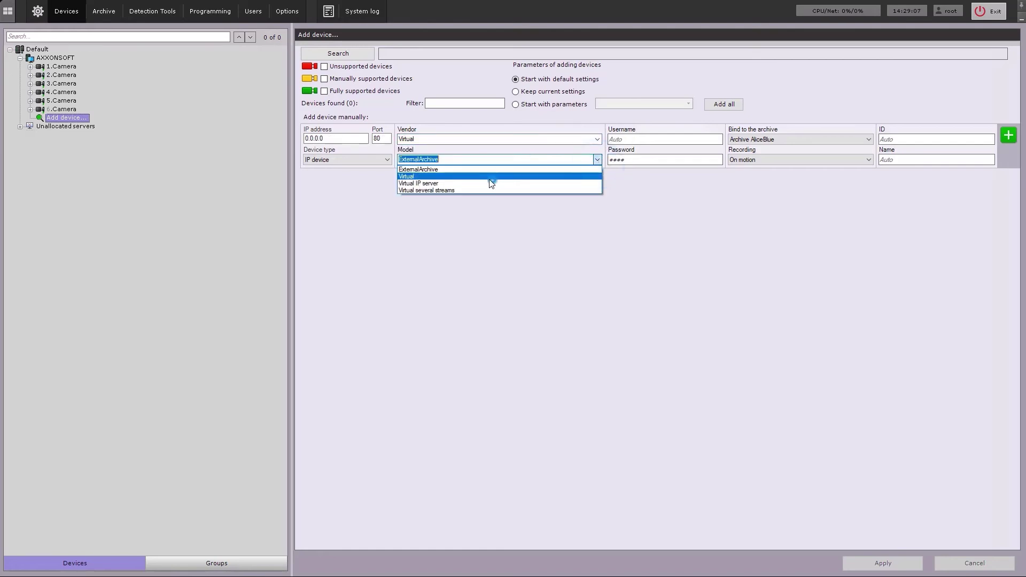
{"action": "left_click", "coordinate": [490, 177]}
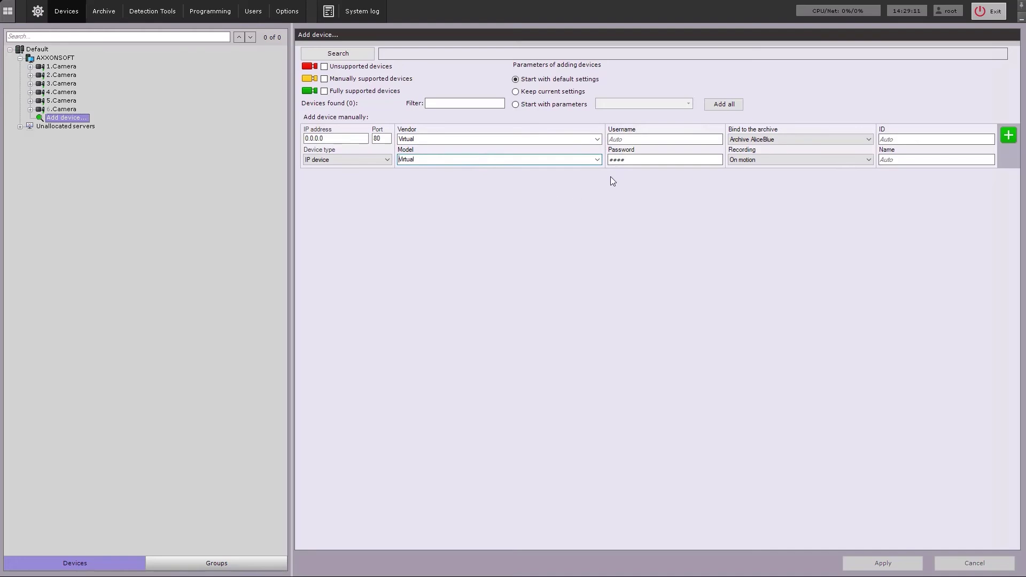
{"action": "left_click", "coordinate": [865, 148]}
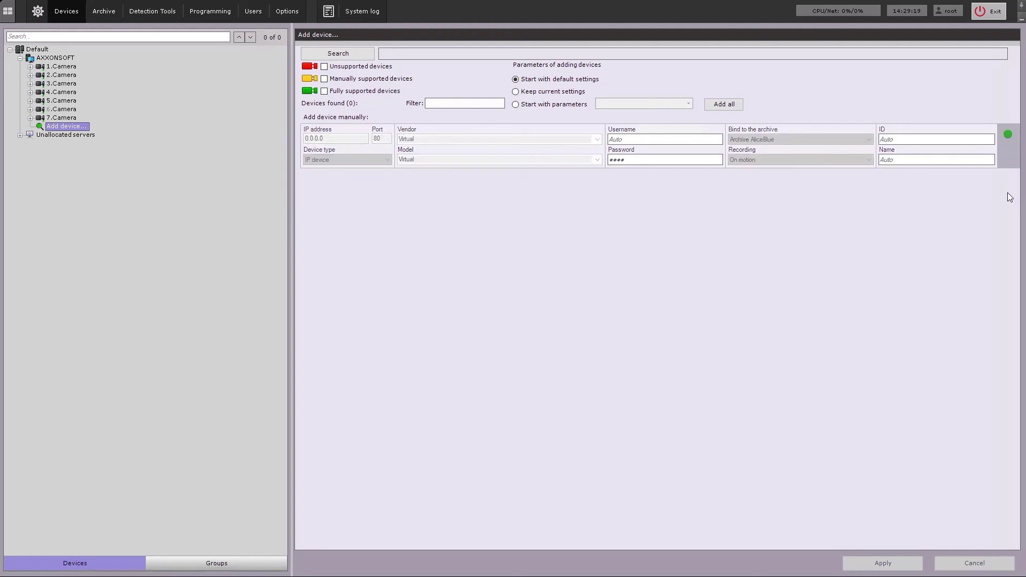
Paste the Mjpeg\3 footage path into 7.Camera's high-quality stream Folder and apply.
{"action": "left_click", "coordinate": [50, 116]}
{"action": "left_click", "coordinate": [808, 403]}
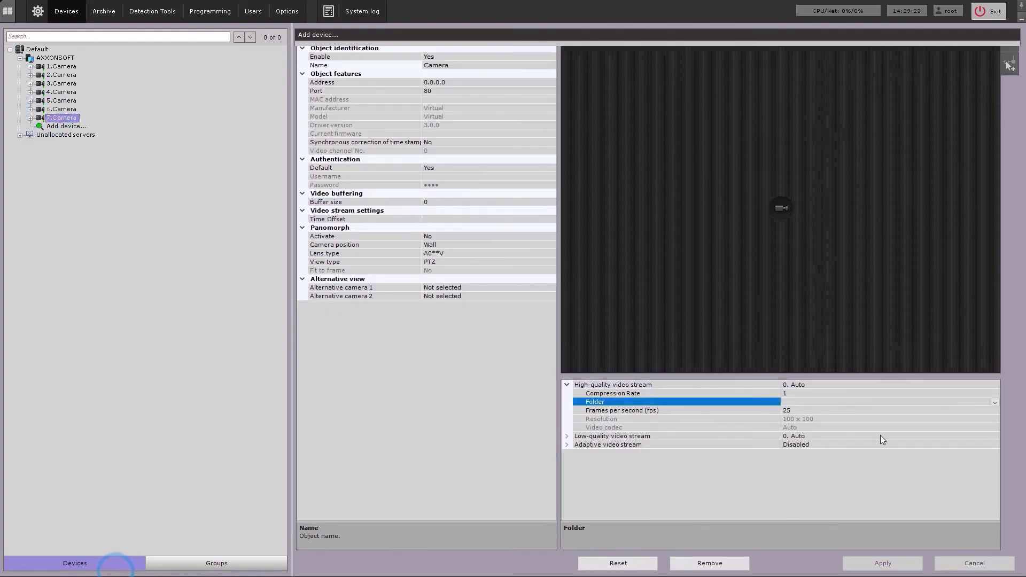
{"action": "right_click", "coordinate": [832, 402]}
{"action": "left_click", "coordinate": [857, 448]}
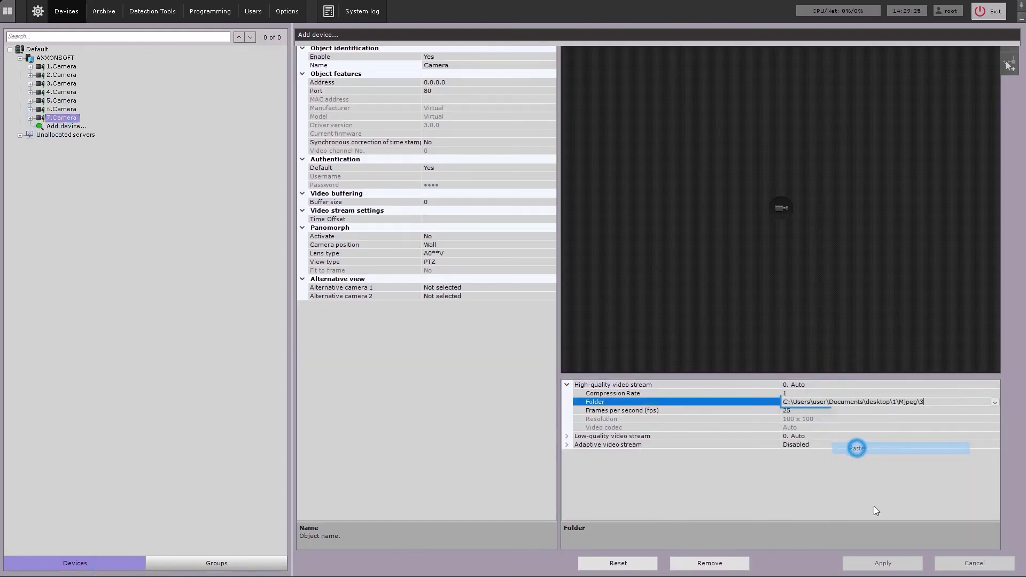
{"action": "left_click", "coordinate": [892, 563]}
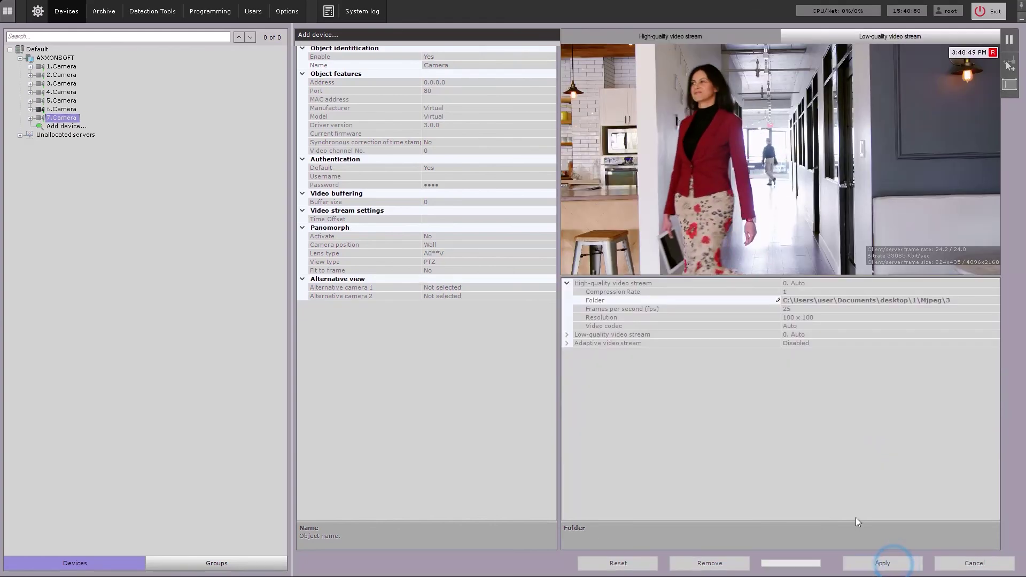